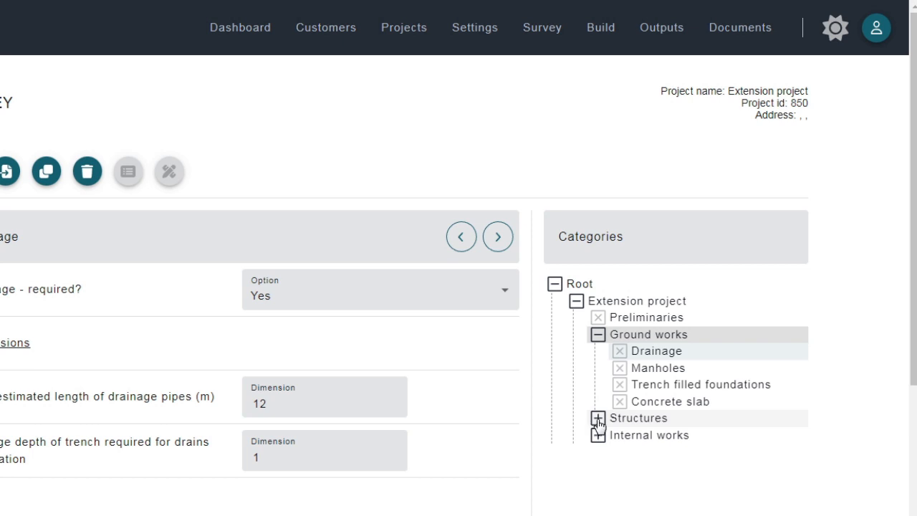
- Expand the Structures category of the Extension project and open its Walls below dpc subcategory
{"action": "left_click", "coordinate": [597, 419]}
{"action": "left_click", "coordinate": [597, 420]}
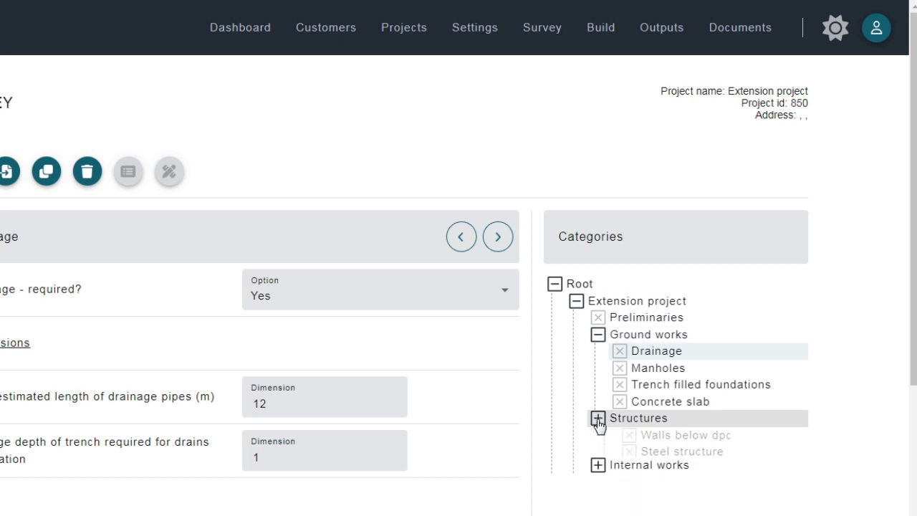
{"action": "left_click", "coordinate": [619, 370]}
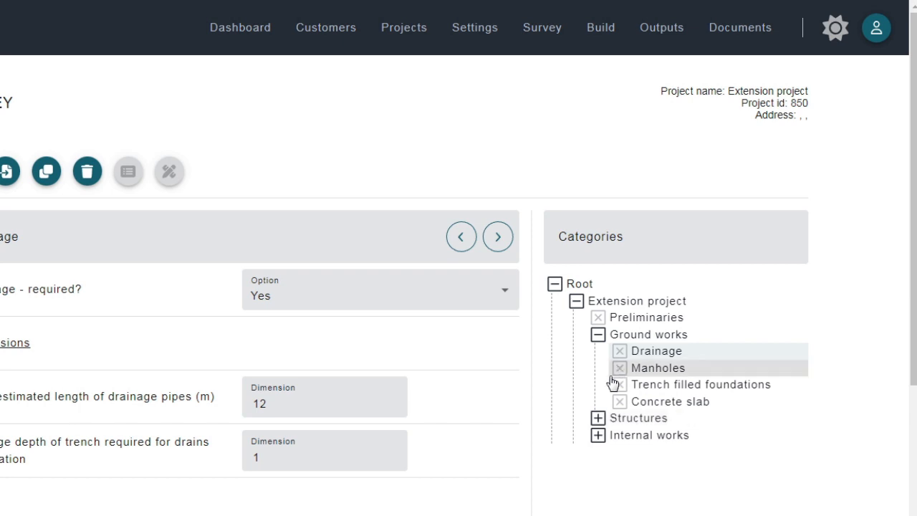
{"action": "left_click", "coordinate": [598, 419]}
{"action": "left_click", "coordinate": [649, 436]}
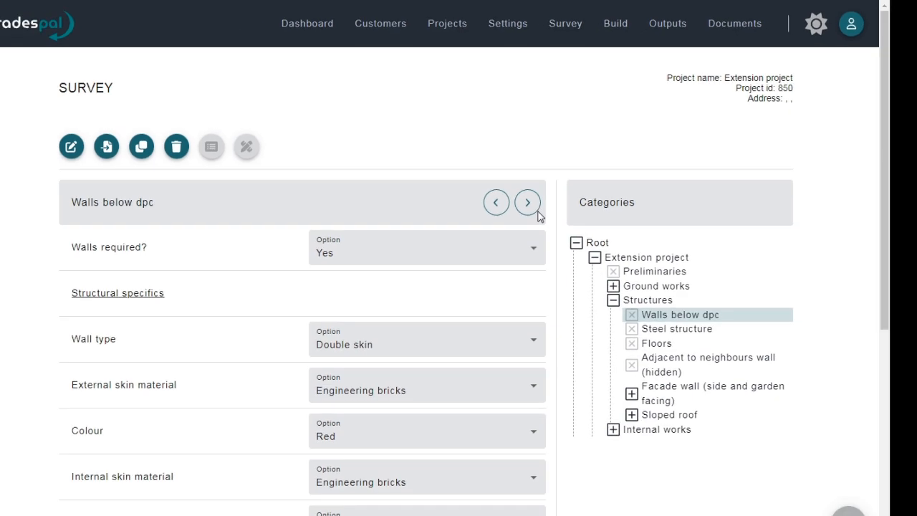
- Step forward to Steel structure, return to Walls below dpc, and review its structural specifics and dimensions
{"action": "left_click", "coordinate": [545, 185]}
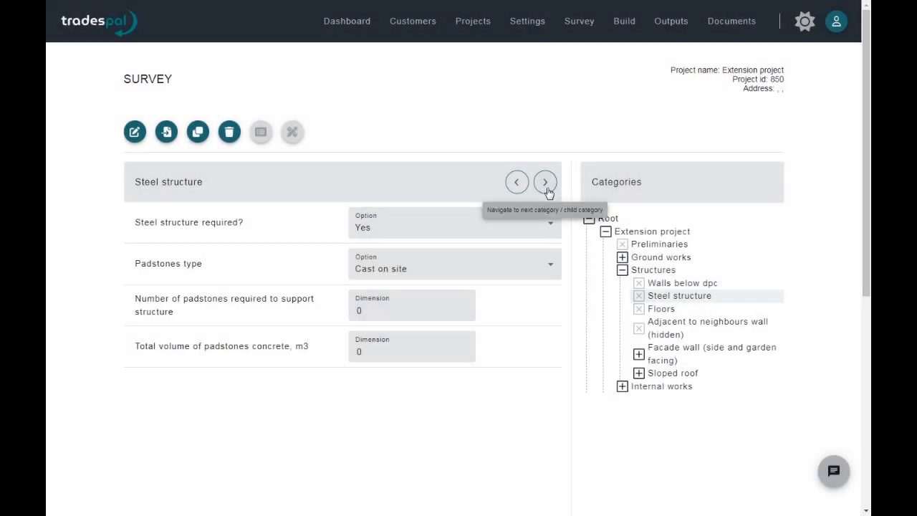
{"action": "left_click", "coordinate": [524, 186]}
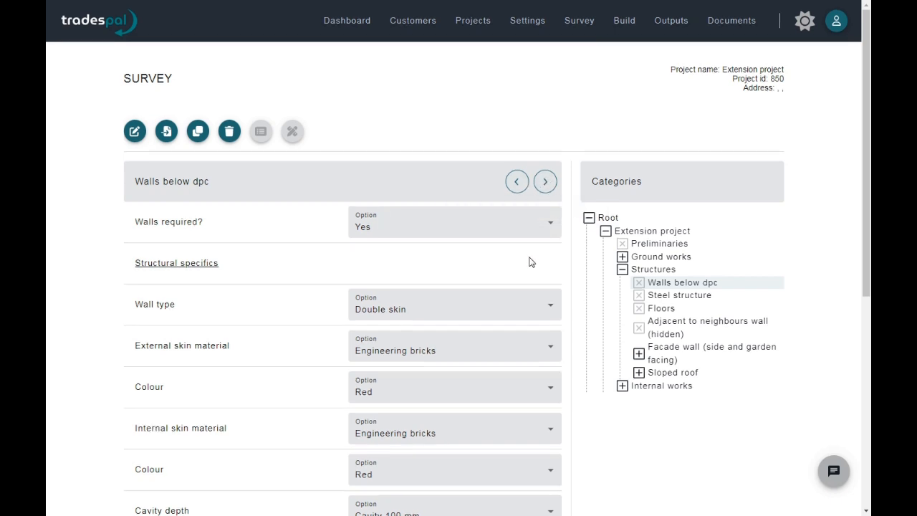
{"action": "scroll", "coordinate": [530, 263], "scroll_direction": "down", "scroll_amount": 3}
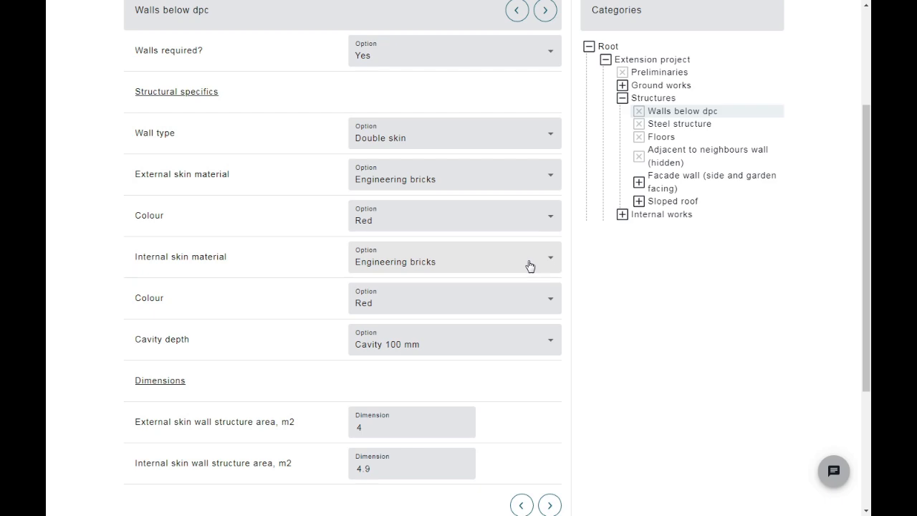
{"action": "scroll", "coordinate": [530, 265], "scroll_direction": "up", "scroll_amount": 3}
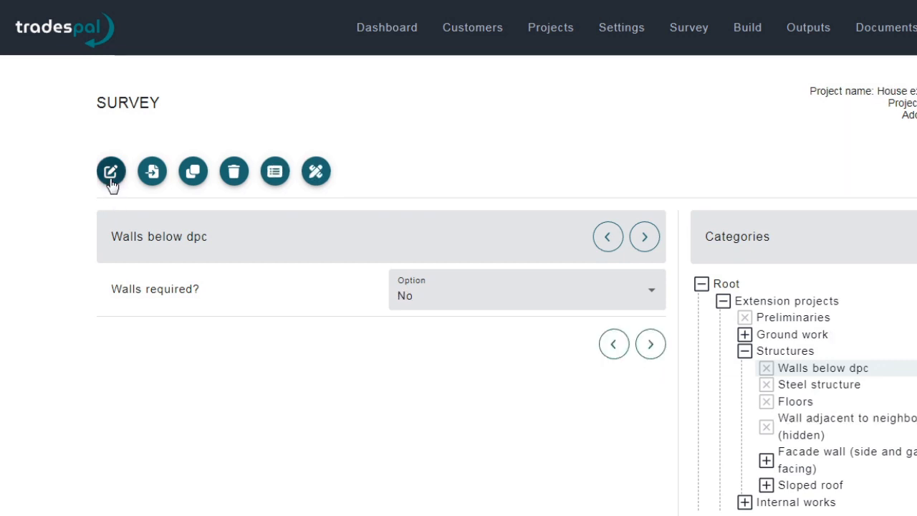
- Rename the Walls below dpc category to "Walls below dpc - facade" and save the name
{"action": "left_click", "coordinate": [112, 175]}
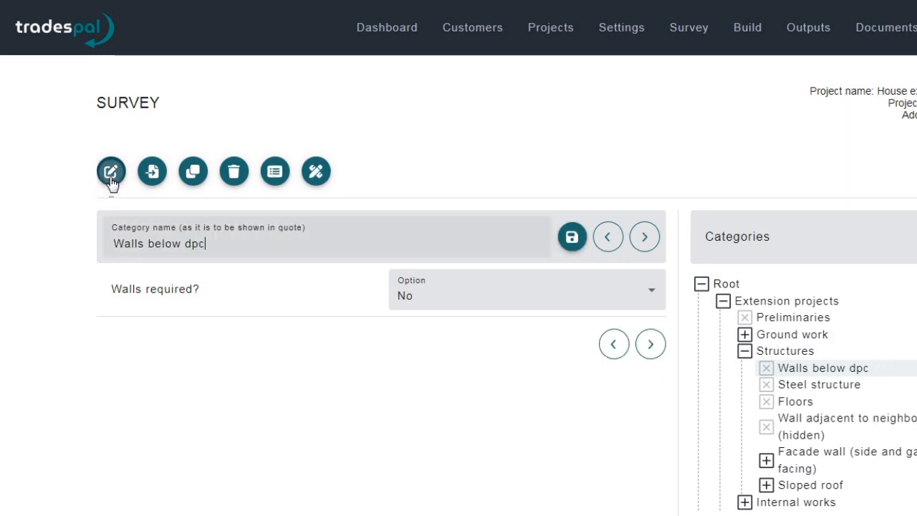
{"action": "left_click", "coordinate": [207, 236]}
{"action": "type", "text": "-"}
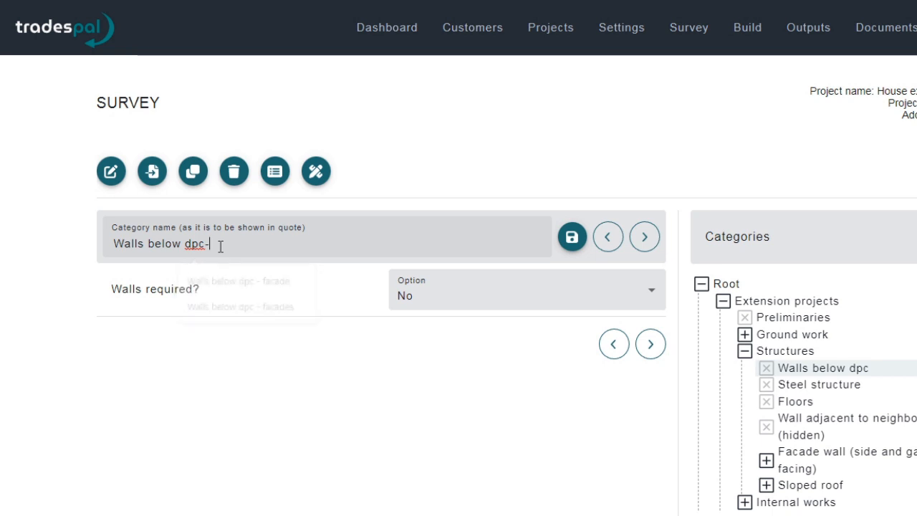
{"action": "key", "text": "BackSpace"}
{"action": "key", "text": "BackSpace"}
{"action": "type", "text": "-"}
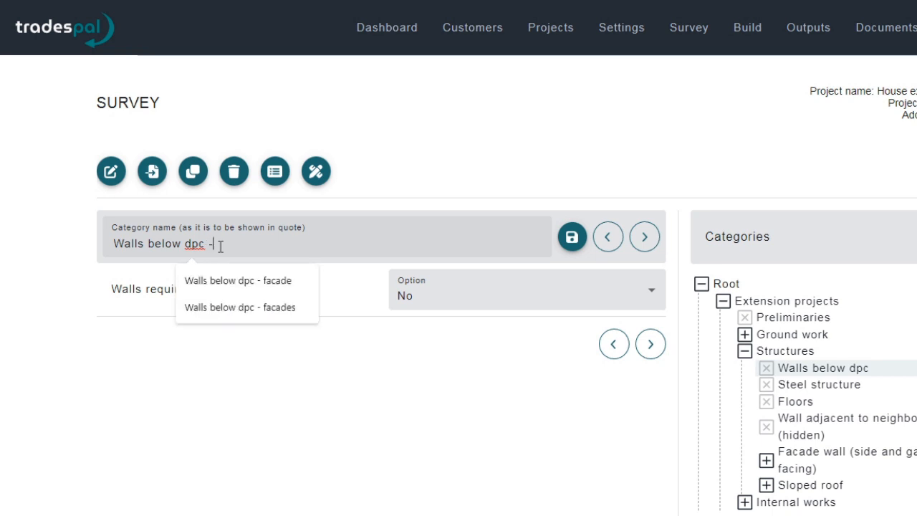
{"action": "type", "text": " facade"}
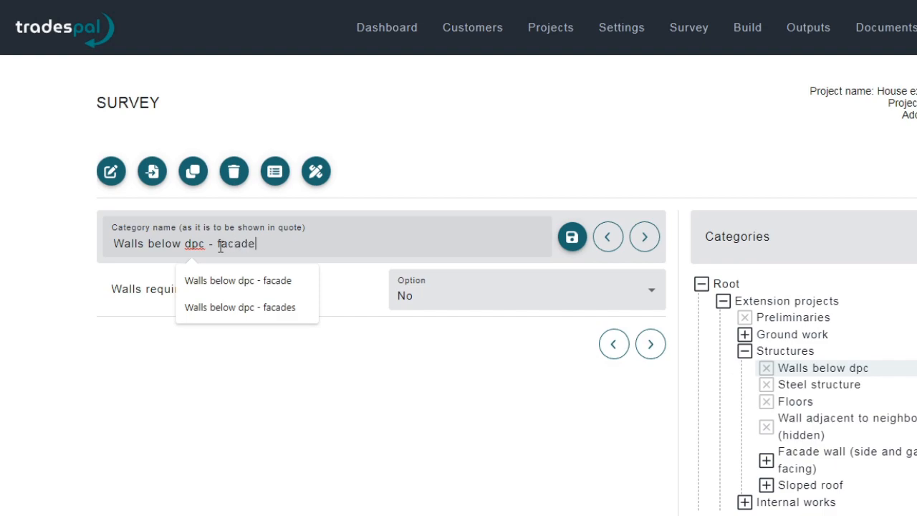
{"action": "key", "text": "Return"}
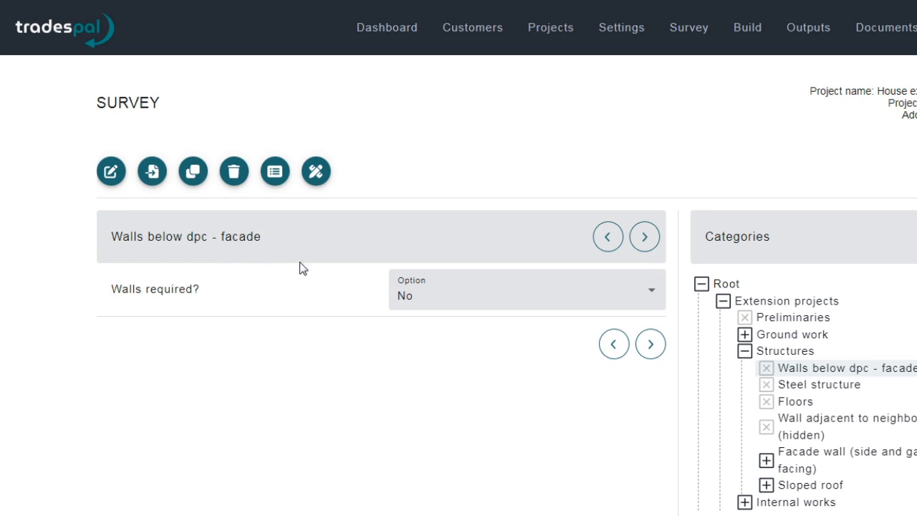
- Insert the External rendering module into the Walls below dpc - facade category
{"action": "left_click", "coordinate": [151, 171]}
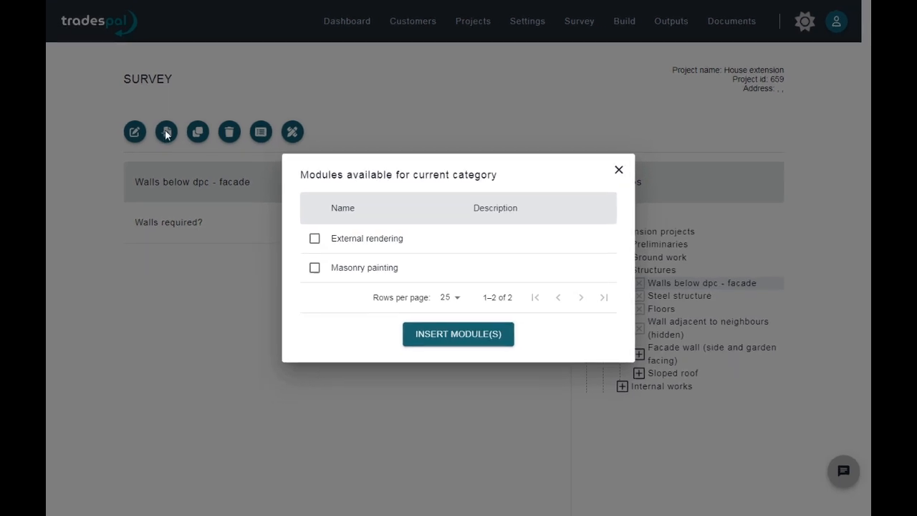
{"action": "left_click", "coordinate": [315, 240]}
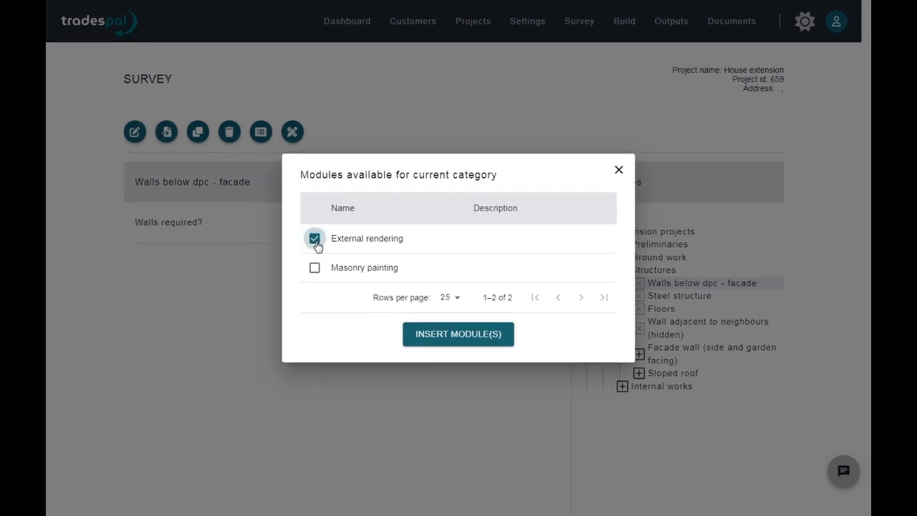
{"action": "left_click", "coordinate": [445, 334]}
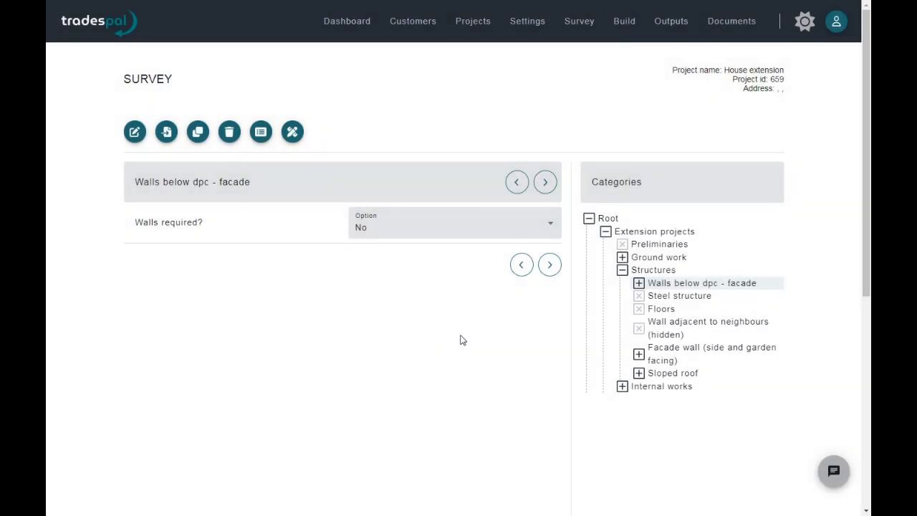
- Open the External rendering subcategory under Walls below dpc - facade and review its specifics and dimensions
{"action": "left_click", "coordinate": [639, 283]}
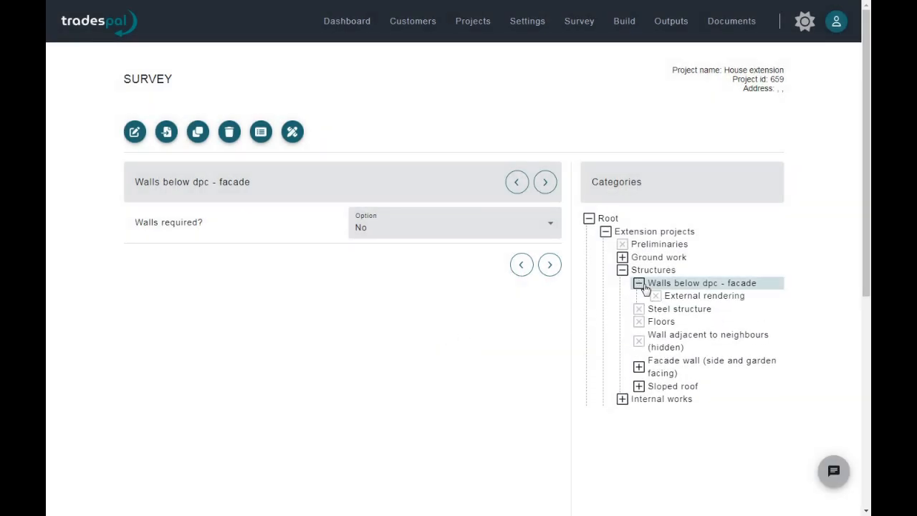
{"action": "left_click", "coordinate": [672, 296]}
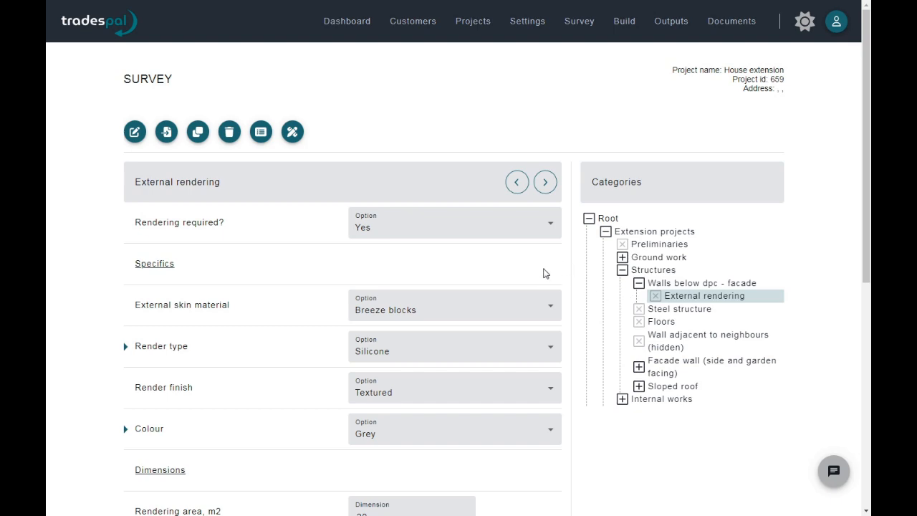
{"action": "scroll", "coordinate": [545, 280], "scroll_direction": "down", "scroll_amount": 4}
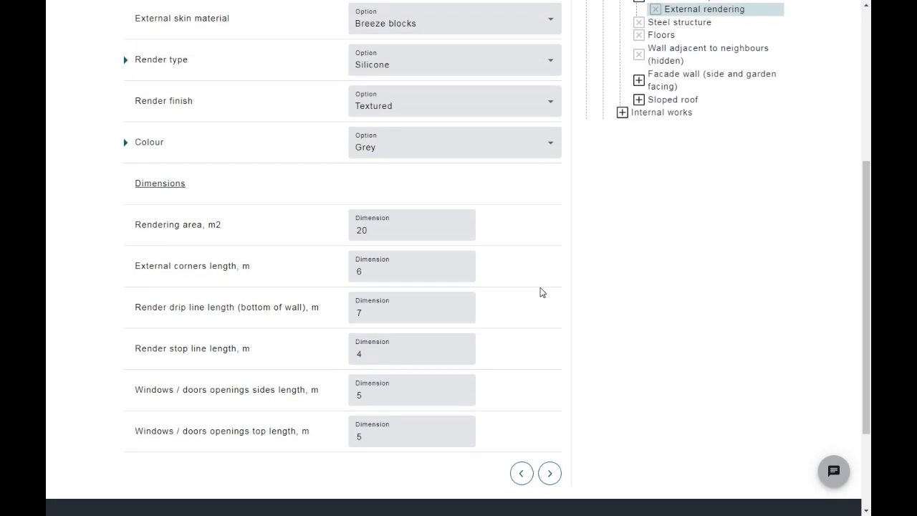
{"action": "scroll", "coordinate": [540, 291], "scroll_direction": "up", "scroll_amount": 4}
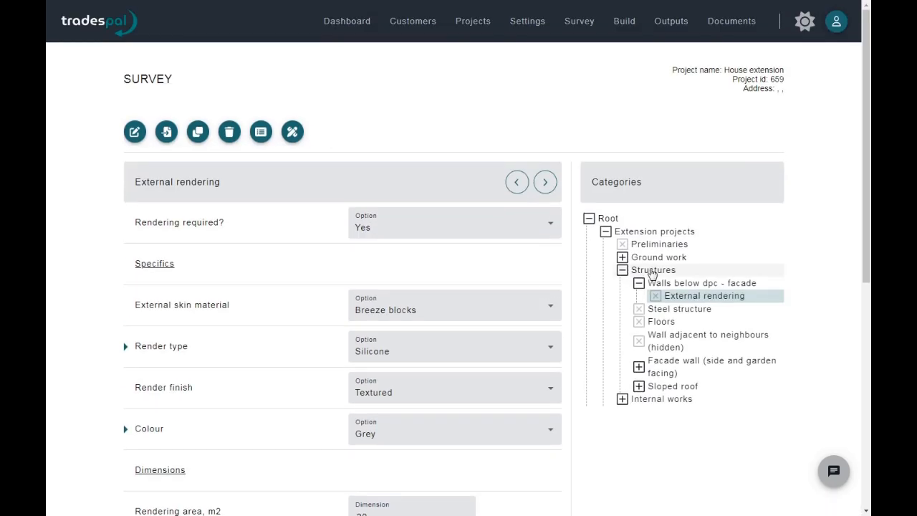
- Clone the first Pitched roof skylight category under the Sloped roof's Pitched roof cladding with tiles / slates
{"action": "left_click", "coordinate": [682, 281]}
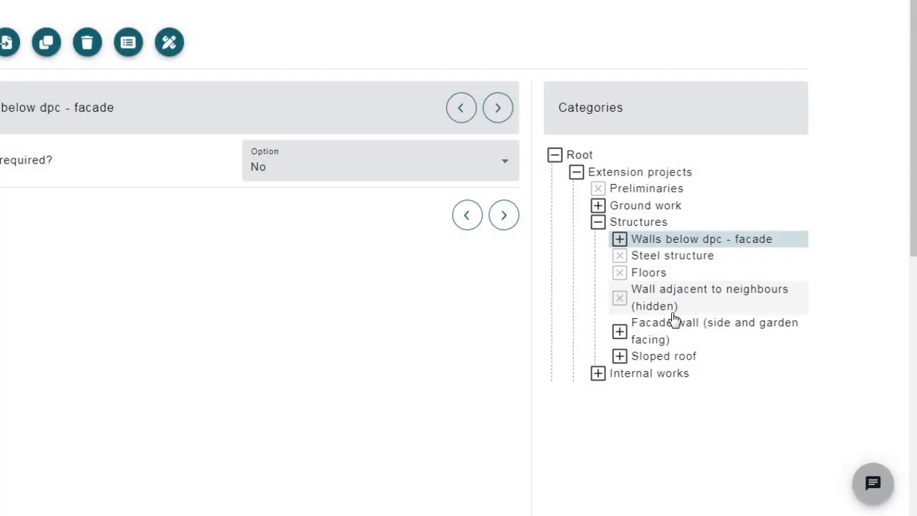
{"action": "left_click", "coordinate": [619, 356]}
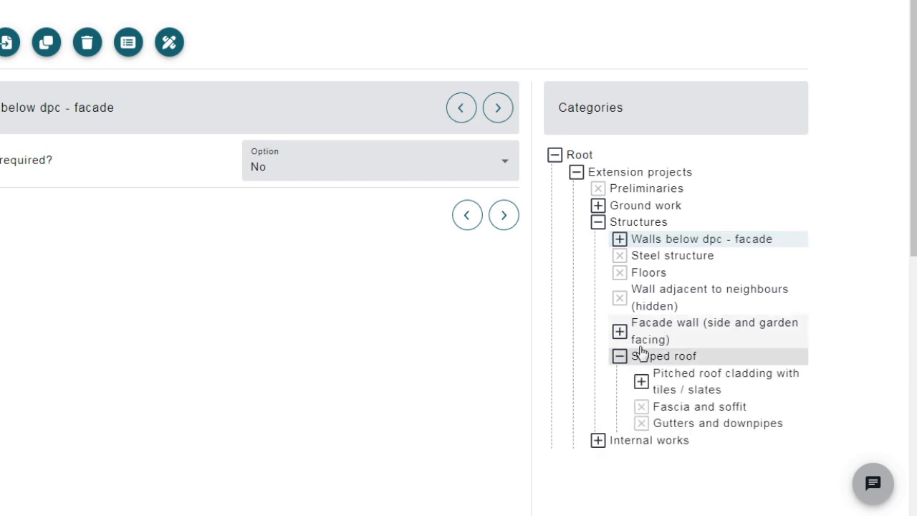
{"action": "left_click", "coordinate": [642, 238]}
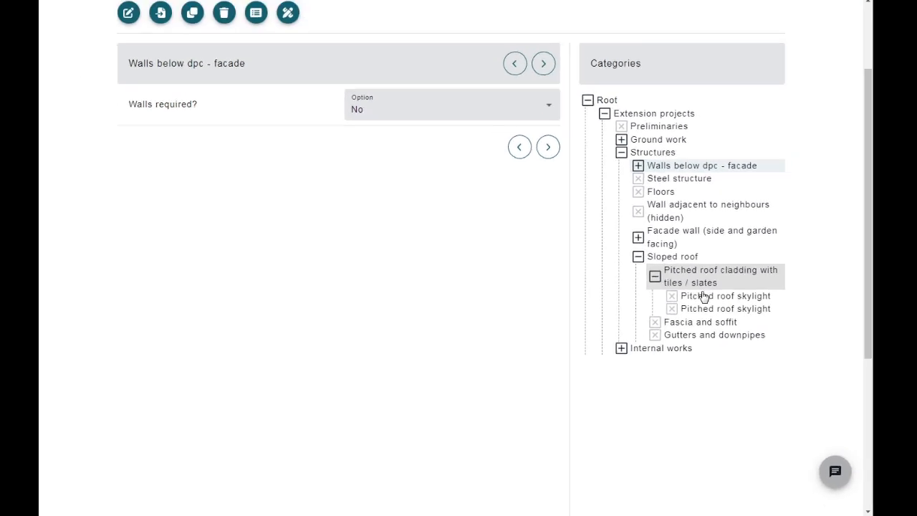
{"action": "left_click", "coordinate": [705, 298]}
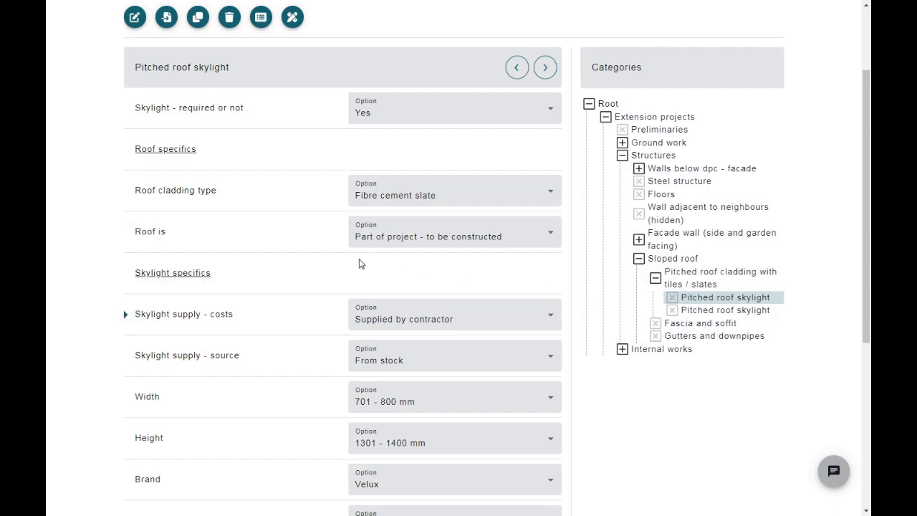
{"action": "scroll", "coordinate": [247, 172], "scroll_direction": "up", "scroll_amount": 3}
{"action": "left_click", "coordinate": [197, 132]}
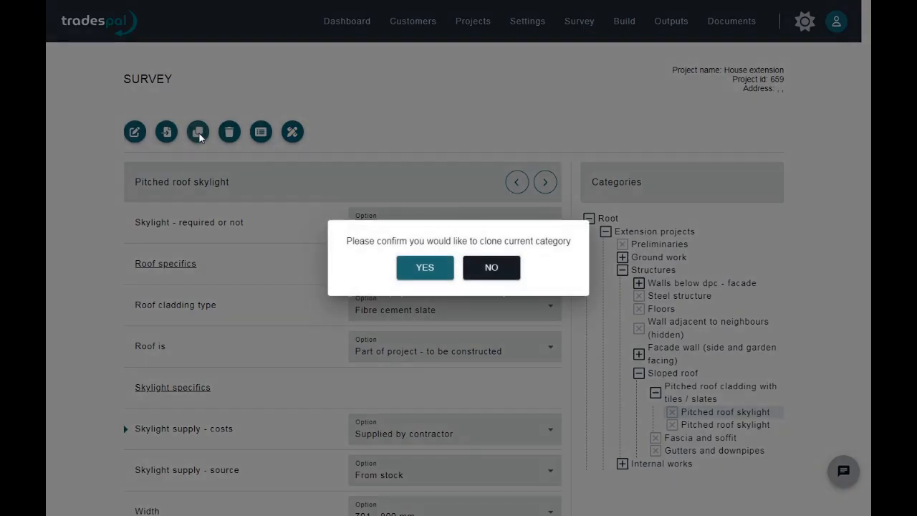
{"action": "left_click", "coordinate": [421, 267]}
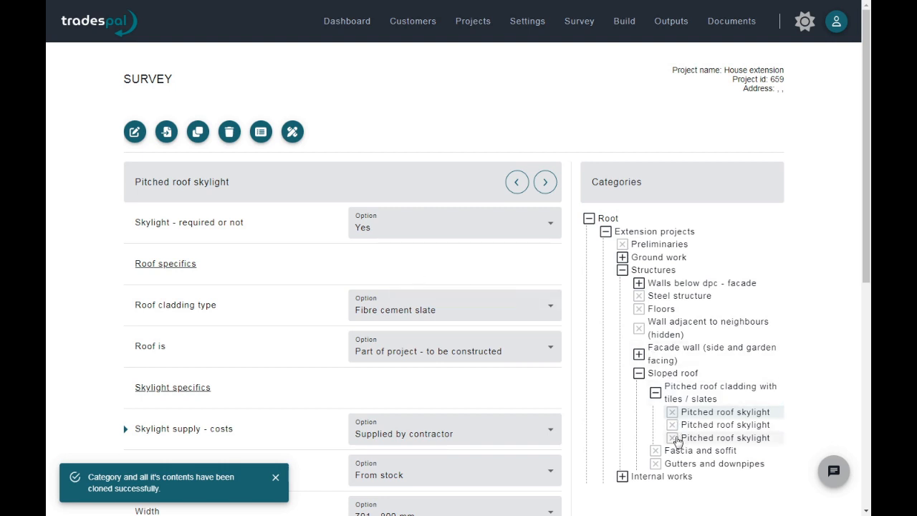
- Open the cloned Pitched roof skylight, check its copied settings, and delete that category
{"action": "left_click", "coordinate": [677, 438]}
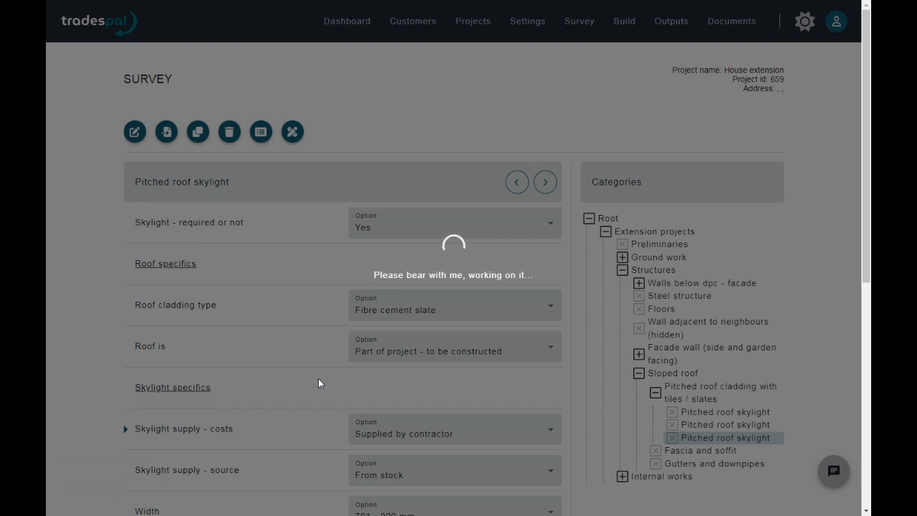
{"action": "scroll", "coordinate": [318, 378], "scroll_direction": "down", "scroll_amount": 3}
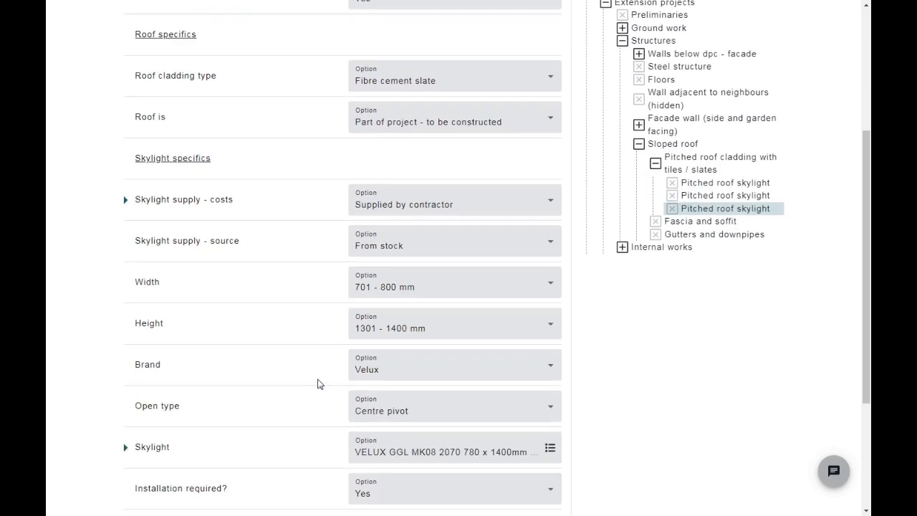
{"action": "scroll", "coordinate": [318, 384], "scroll_direction": "up", "scroll_amount": 3}
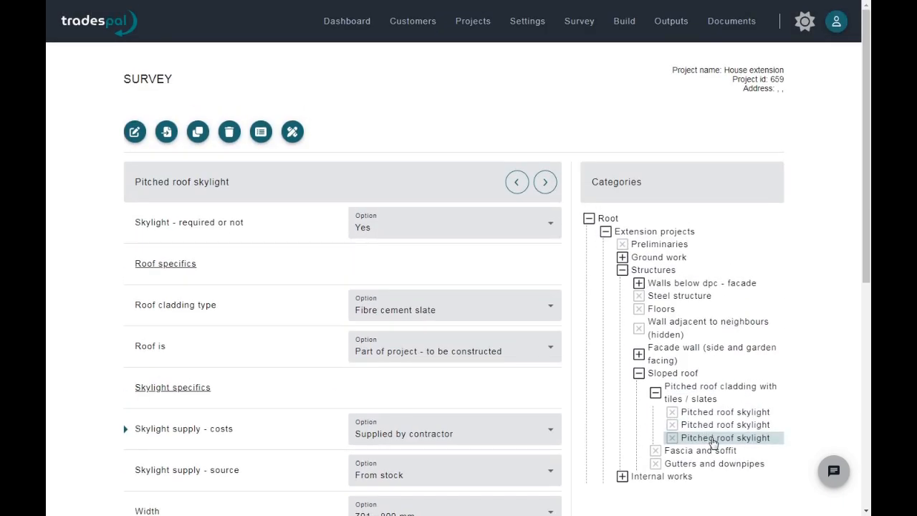
{"action": "left_click", "coordinate": [239, 133]}
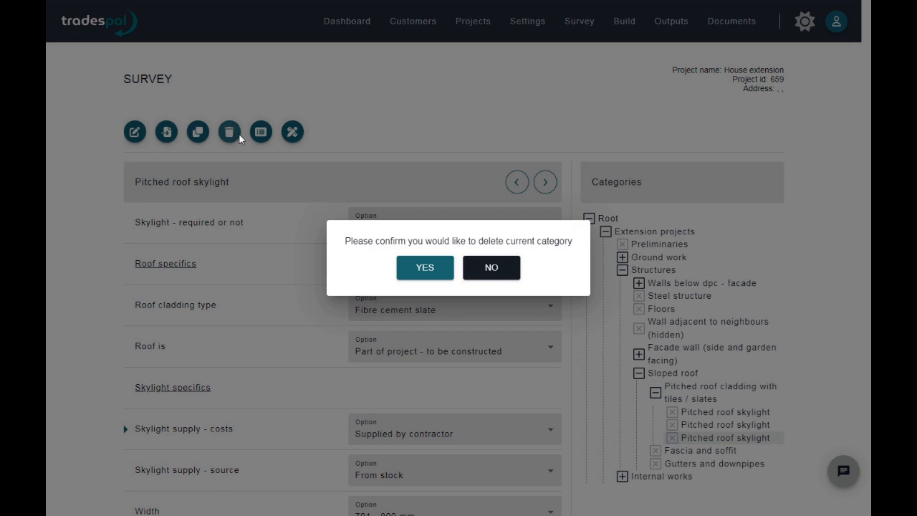
{"action": "left_click", "coordinate": [436, 267]}
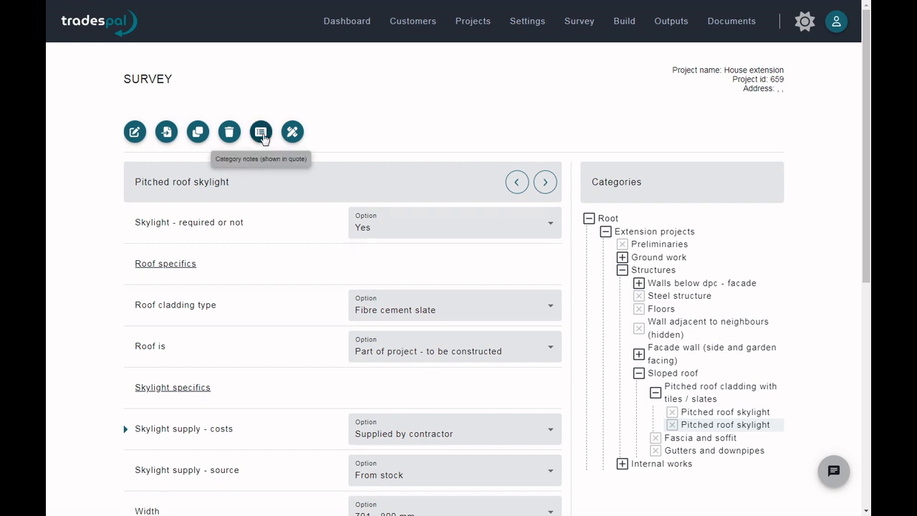
- Add the category note "Some notes about the window" to the current Pitched roof skylight for the specification and save it
{"action": "left_click", "coordinate": [261, 132]}
{"action": "left_click", "coordinate": [376, 194]}
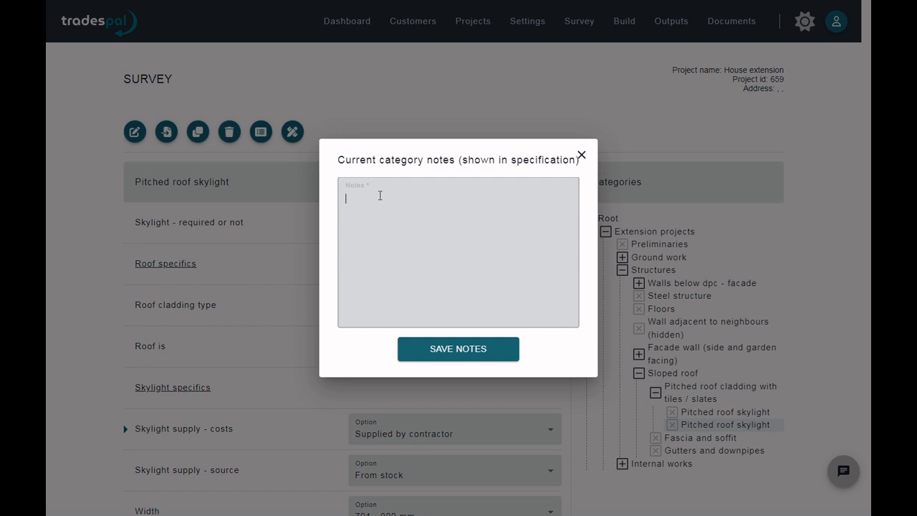
{"action": "type", "text": "Some notes about the window"}
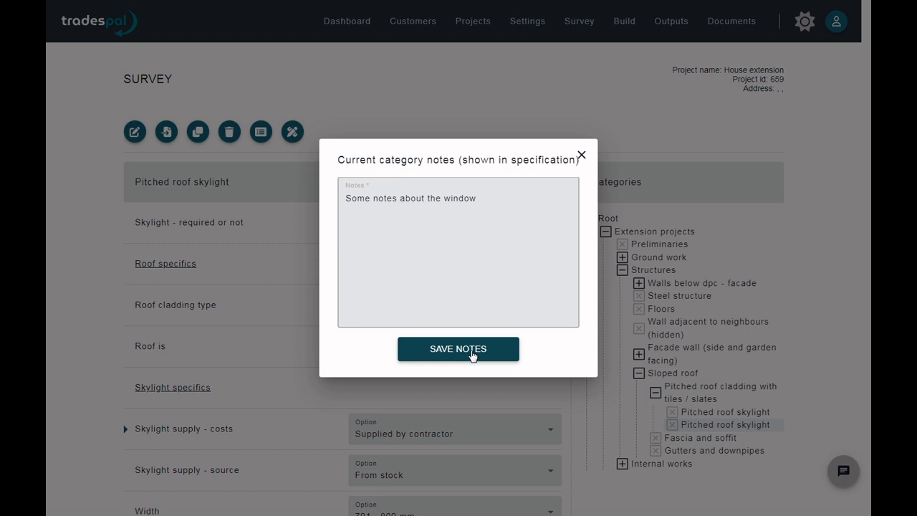
{"action": "left_click", "coordinate": [458, 349]}
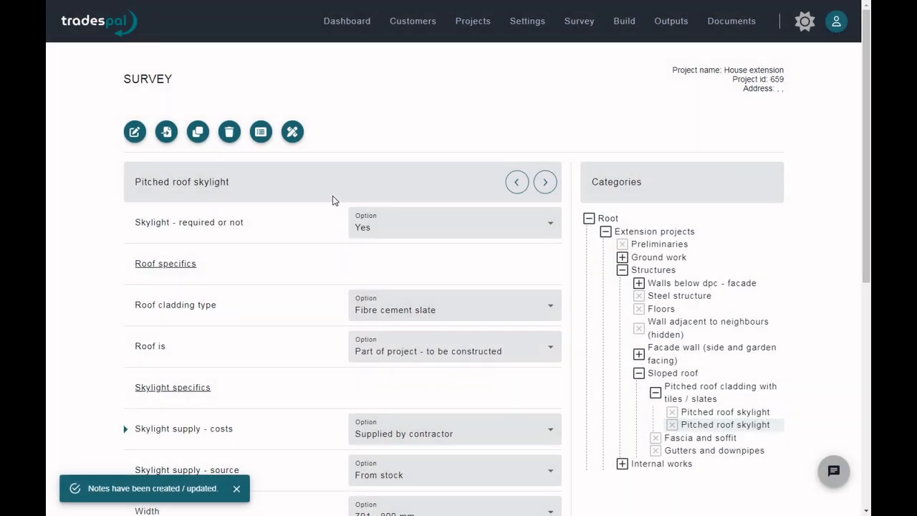
- Add the working note "A special window, look" to the current Pitched roof skylight, kept out of the specification, and save it
{"action": "left_click", "coordinate": [293, 132]}
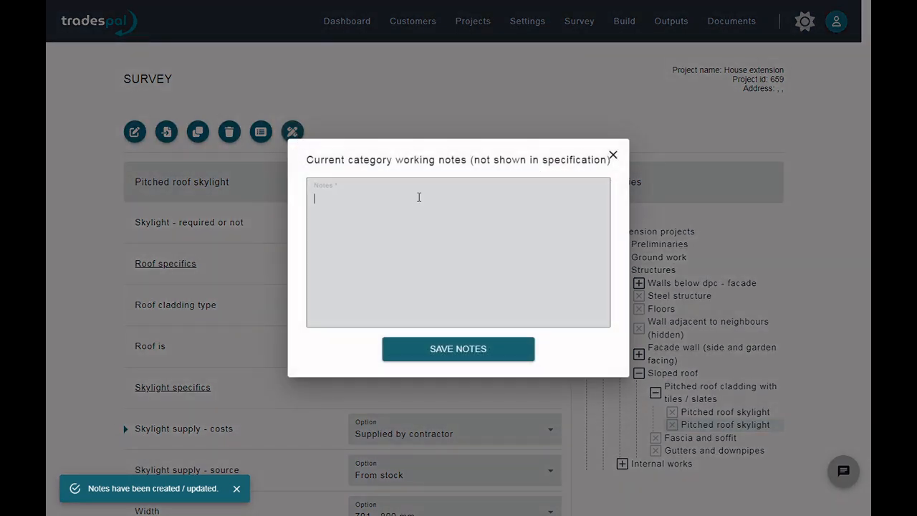
{"action": "type", "text": "A special"}
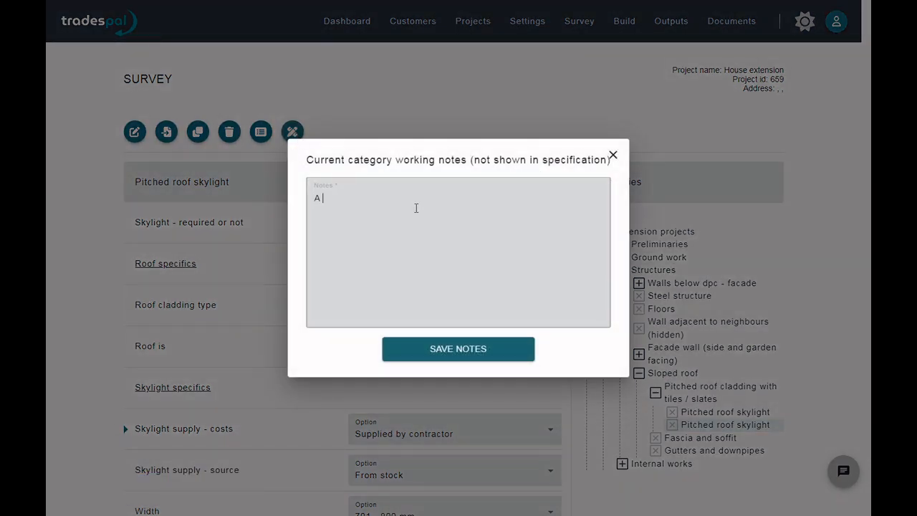
{"action": "type", "text": " window, look"}
{"action": "left_click", "coordinate": [442, 350]}
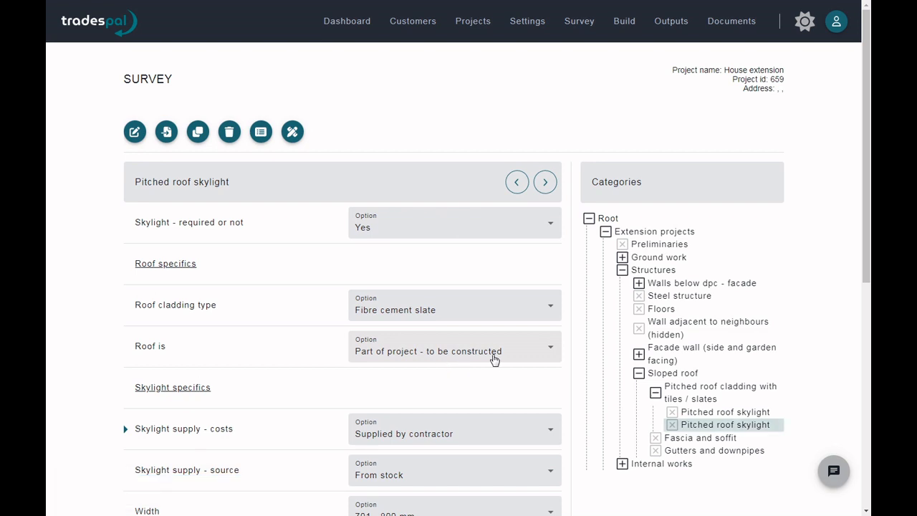
- Open the Wall adjacent to neighbours (hidden) category and set the external skin's structure area to 13 m2
{"action": "left_click", "coordinate": [696, 328]}
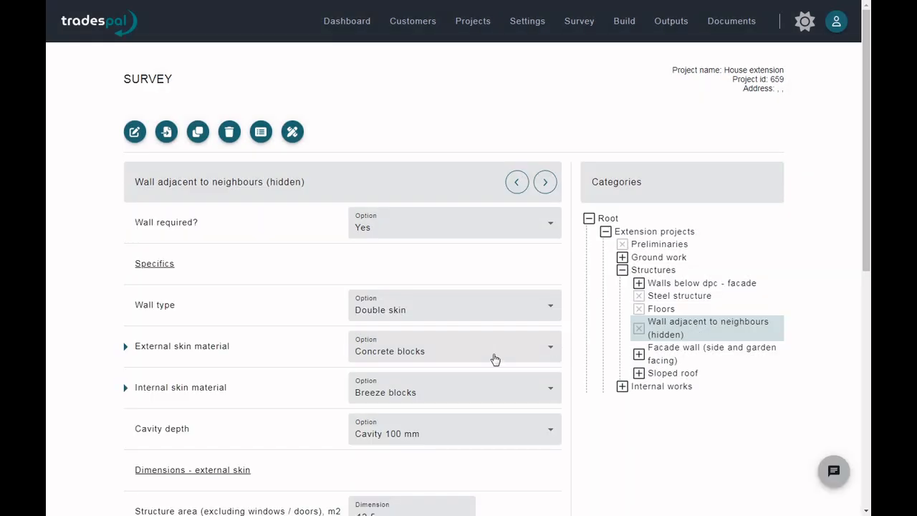
{"action": "scroll", "coordinate": [487, 368], "scroll_direction": "down", "scroll_amount": 5}
{"action": "scroll", "coordinate": [494, 390], "scroll_direction": "down", "scroll_amount": 1}
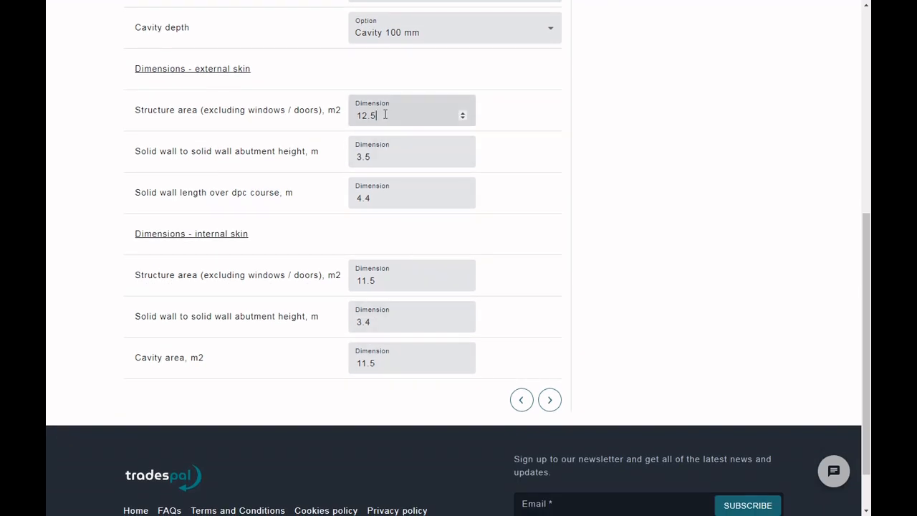
{"action": "key", "text": "BackSpace"}
{"action": "key", "text": "BackSpace"}
{"action": "key", "text": "BackSpace"}
{"action": "type", "text": "3"}
{"action": "left_click", "coordinate": [411, 76]}
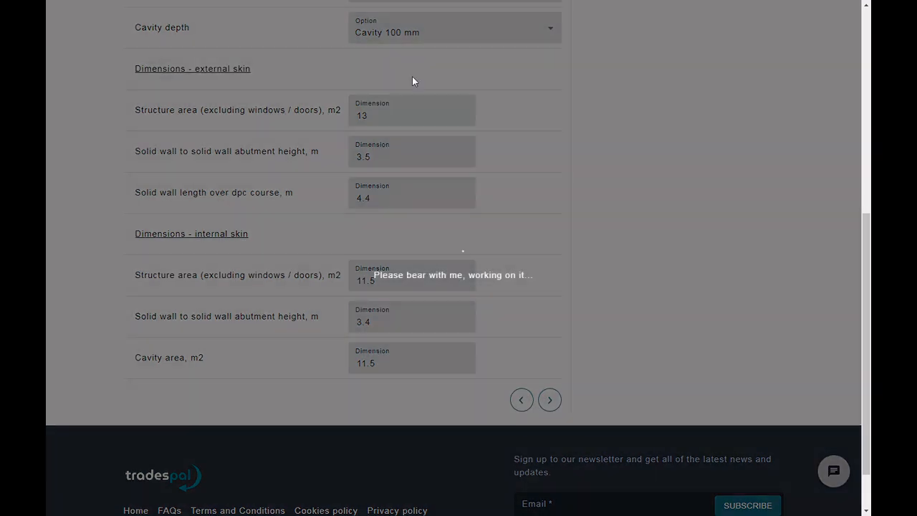
- Set the wall type to Single skin and the external skin material to Facing bricks
{"action": "scroll", "coordinate": [510, 119], "scroll_direction": "up", "scroll_amount": 2}
{"action": "scroll", "coordinate": [514, 125], "scroll_direction": "up", "scroll_amount": 3}
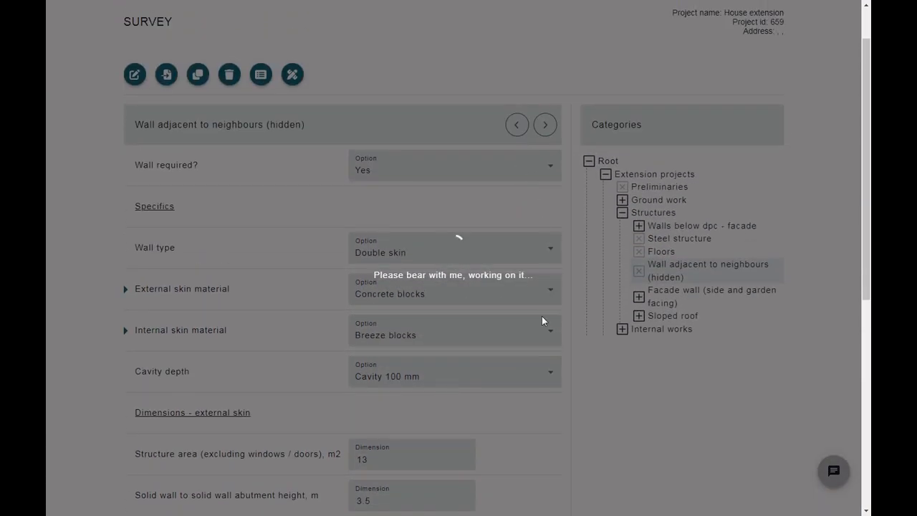
{"action": "scroll", "coordinate": [541, 316], "scroll_direction": "up", "scroll_amount": 1}
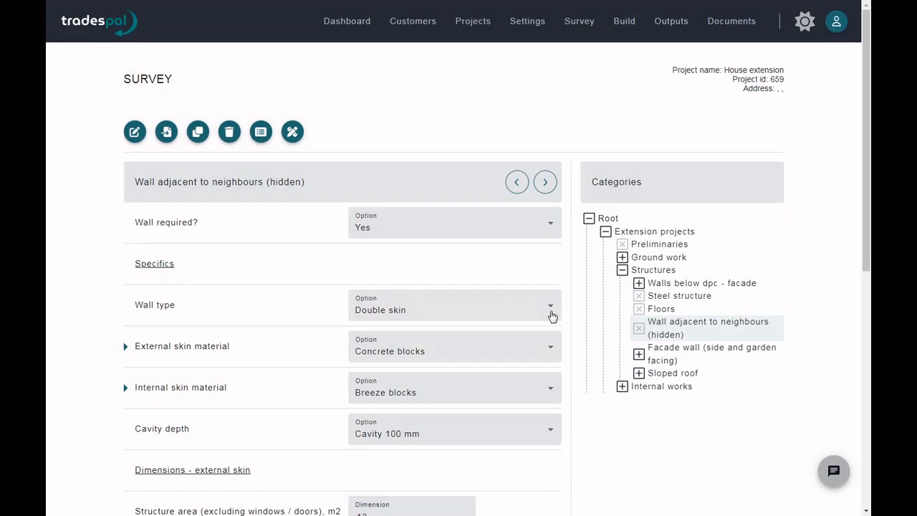
{"action": "left_click", "coordinate": [549, 309]}
{"action": "left_click", "coordinate": [522, 334]}
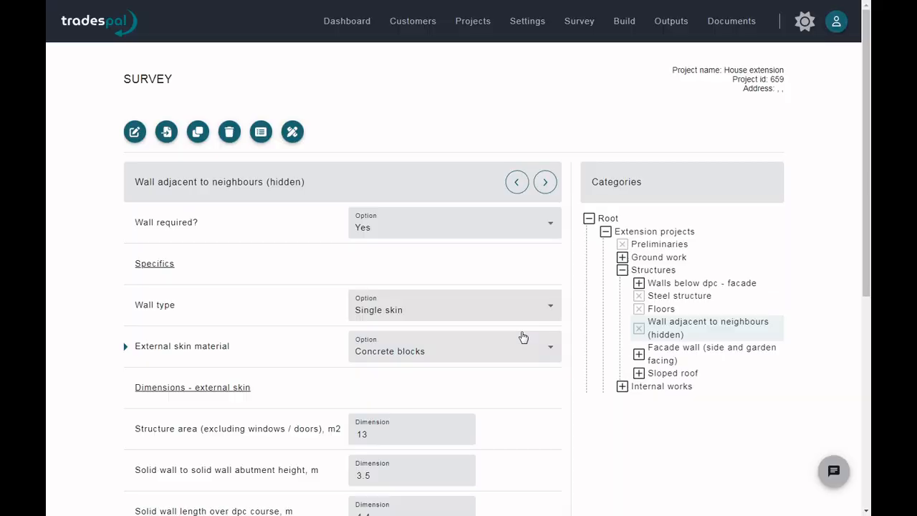
{"action": "left_click", "coordinate": [547, 345]}
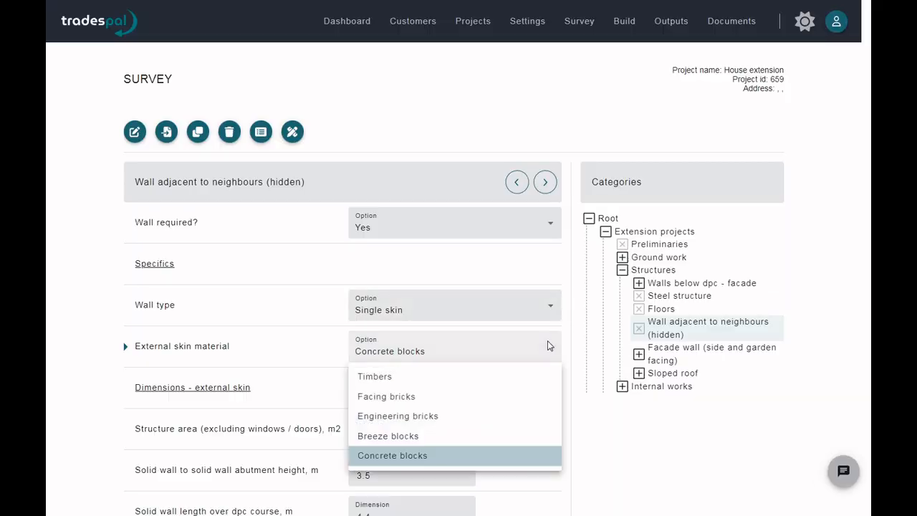
{"action": "left_click", "coordinate": [506, 397]}
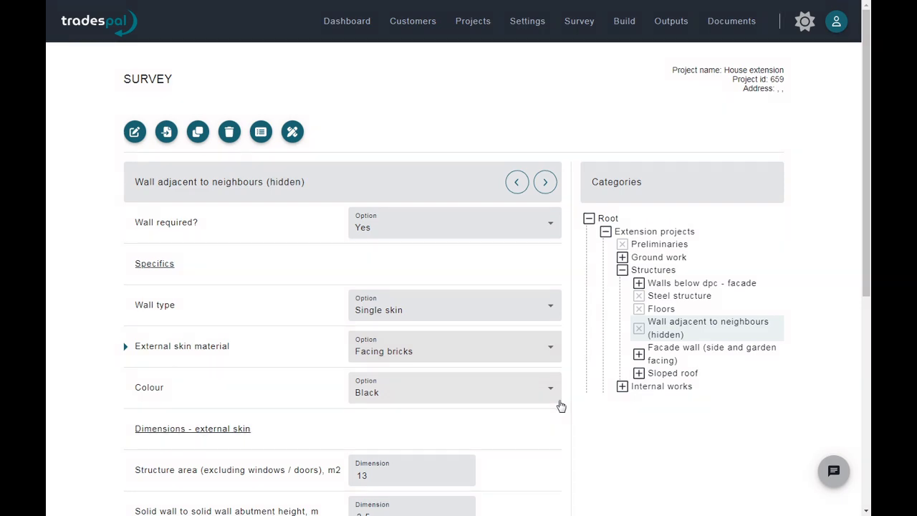
- Set the external skin's solid wall abutment height to 4 m and the solid wall length over dpc course to 4.6 m
{"action": "scroll", "coordinate": [559, 402], "scroll_direction": "down", "scroll_amount": 1}
{"action": "left_click", "coordinate": [378, 454]}
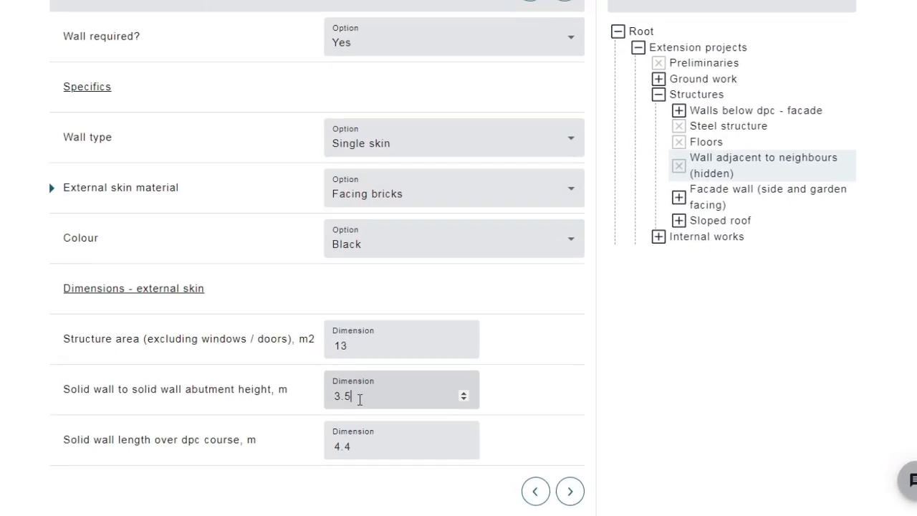
{"action": "left_click_drag", "start_coordinate": [360, 399], "coordinate": [292, 403]}
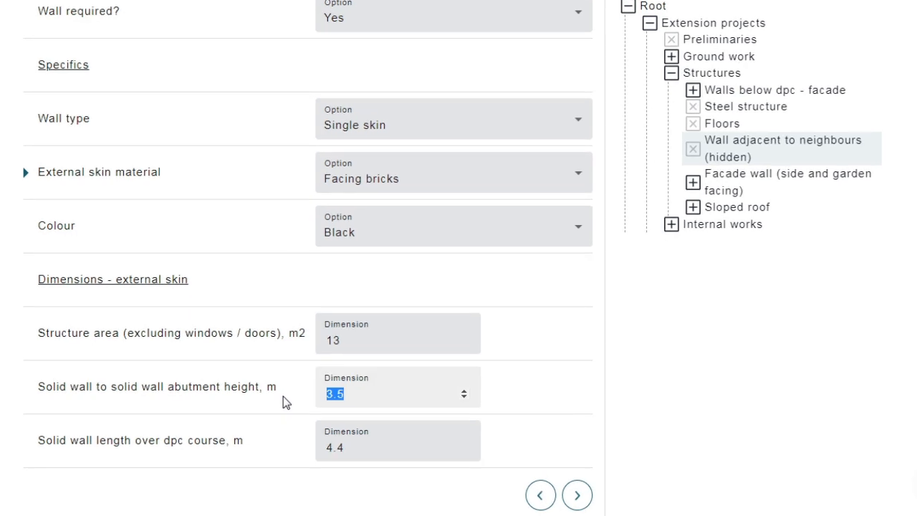
{"action": "type", "text": "4"}
{"action": "left_click", "coordinate": [366, 452]}
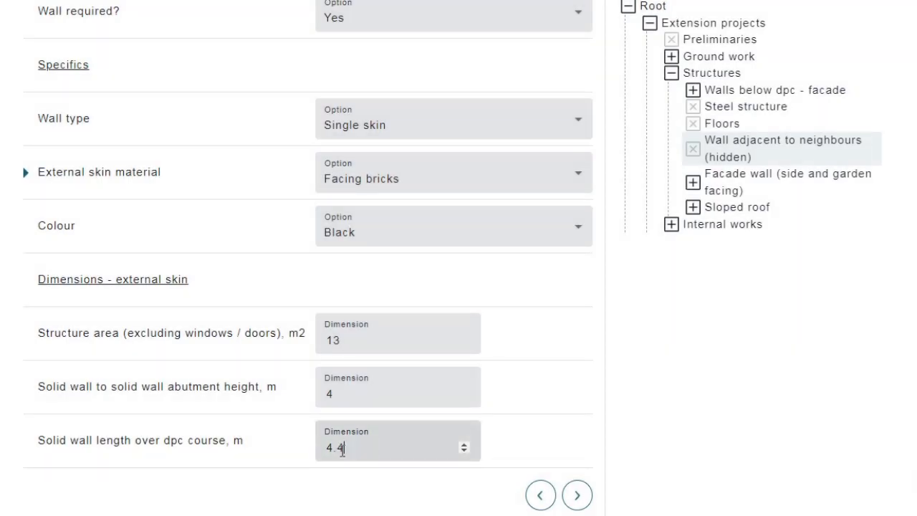
{"action": "left_click_drag", "start_coordinate": [343, 448], "coordinate": [338, 450]}
{"action": "type", "text": "6"}
{"action": "left_click", "coordinate": [519, 377]}
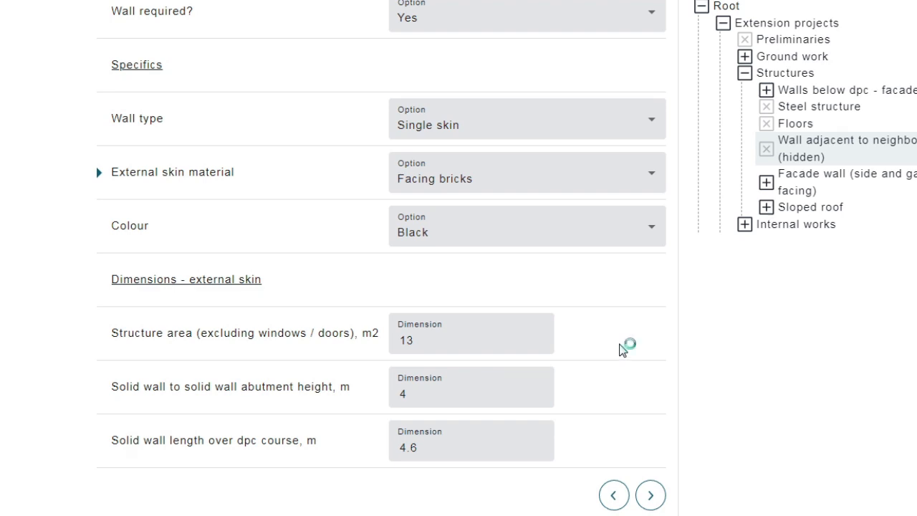
- Rename the External skin material item to "External skin material some other name" and save the name
{"action": "left_click_drag", "start_coordinate": [137, 182], "coordinate": [257, 186]}
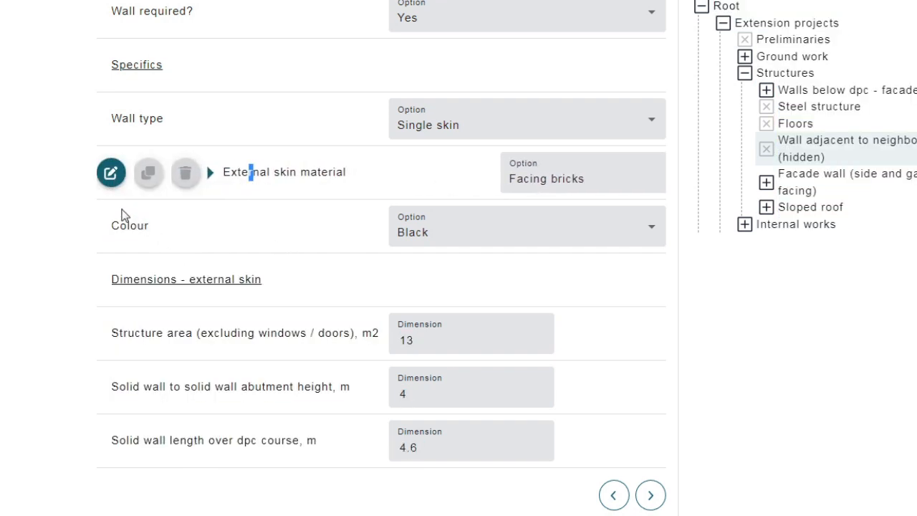
{"action": "left_click", "coordinate": [214, 186]}
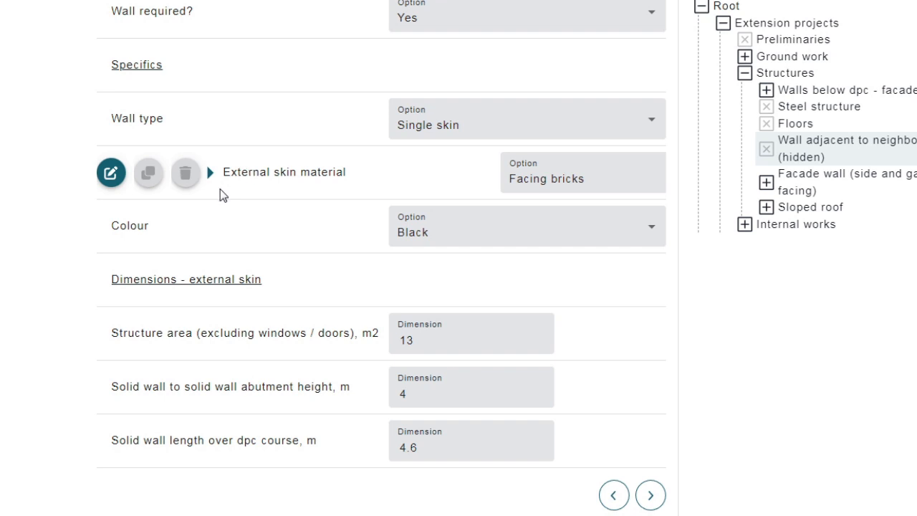
{"action": "left_click", "coordinate": [111, 174]}
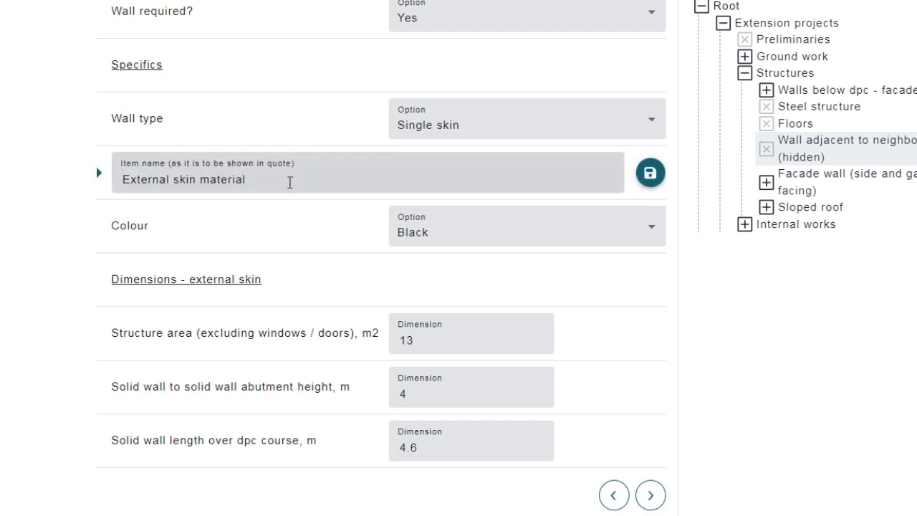
{"action": "type", "text": "some other name"}
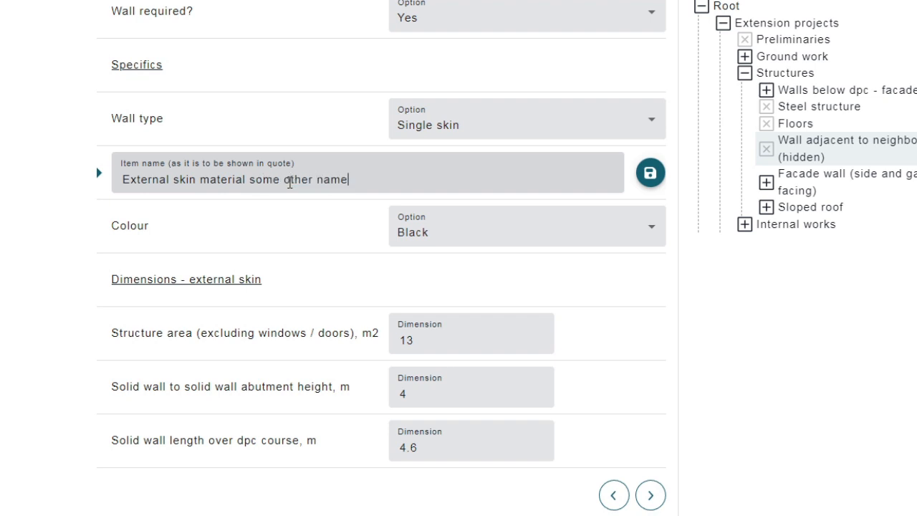
{"action": "key", "text": "Return"}
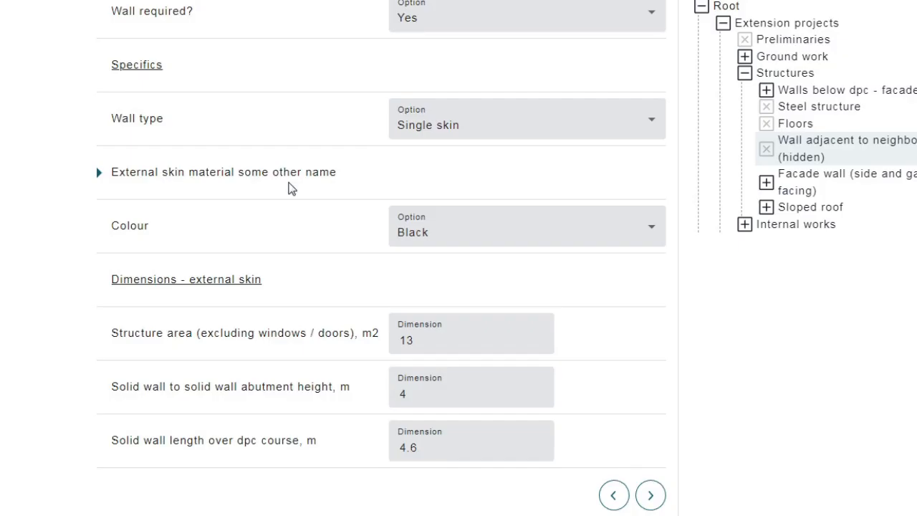
{"action": "mouse_move", "coordinate": [321, 172]}
{"action": "scroll", "coordinate": [389, 139], "scroll_direction": "up", "scroll_amount": 2}
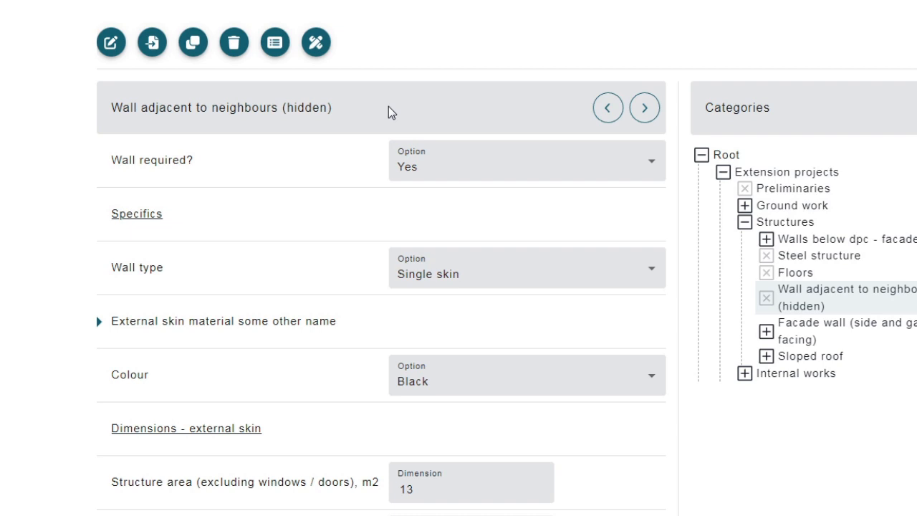